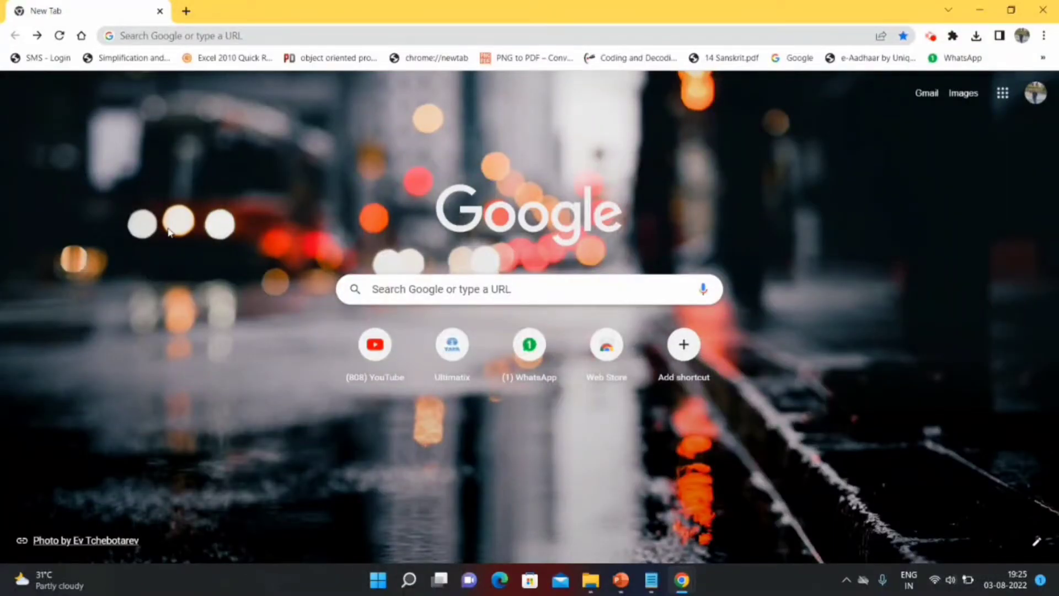
- Search Google for 'tcs ultimatix login' and open the 'Ultimatix - Digitally Connected!' result
left_click(230, 37)
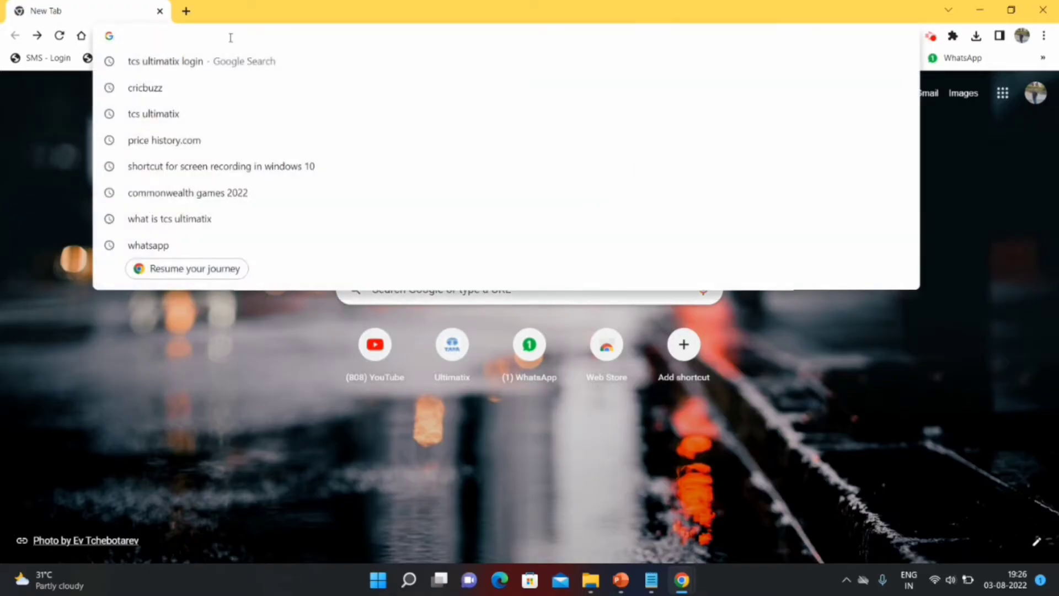
type("tcs")
left_click(184, 66)
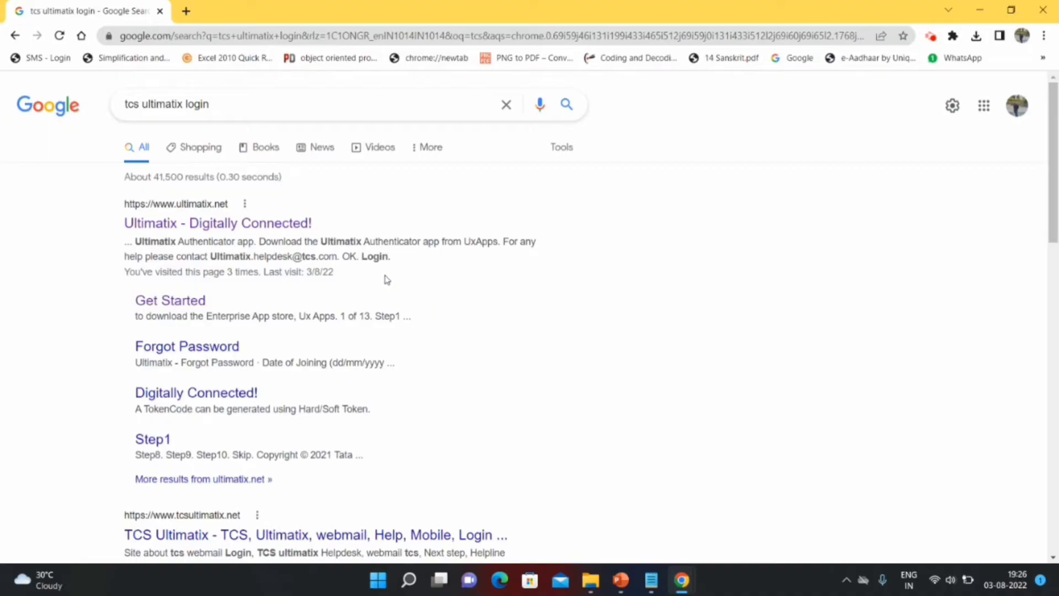
left_click(274, 226)
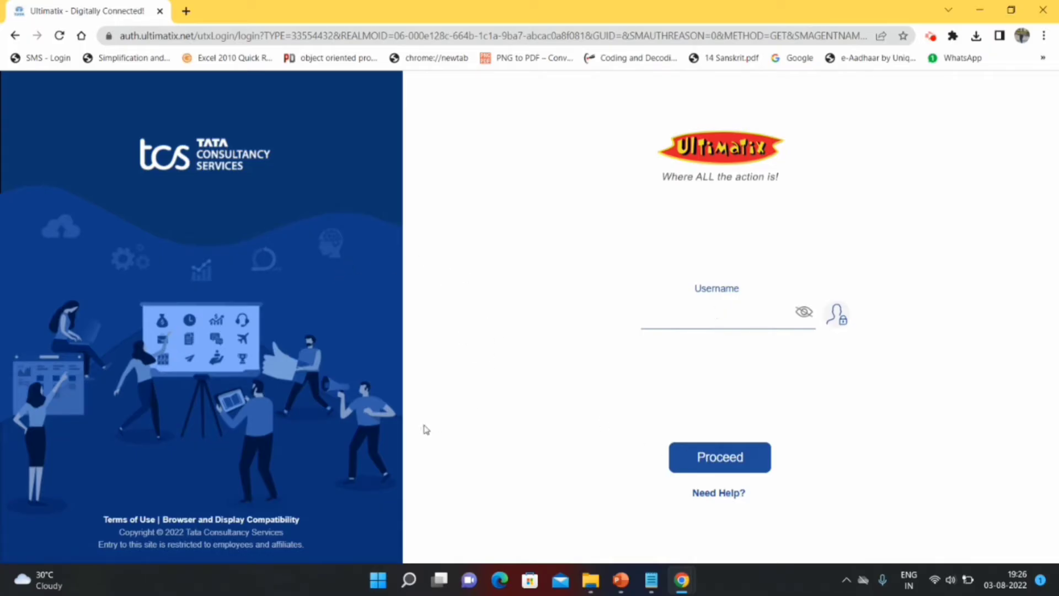
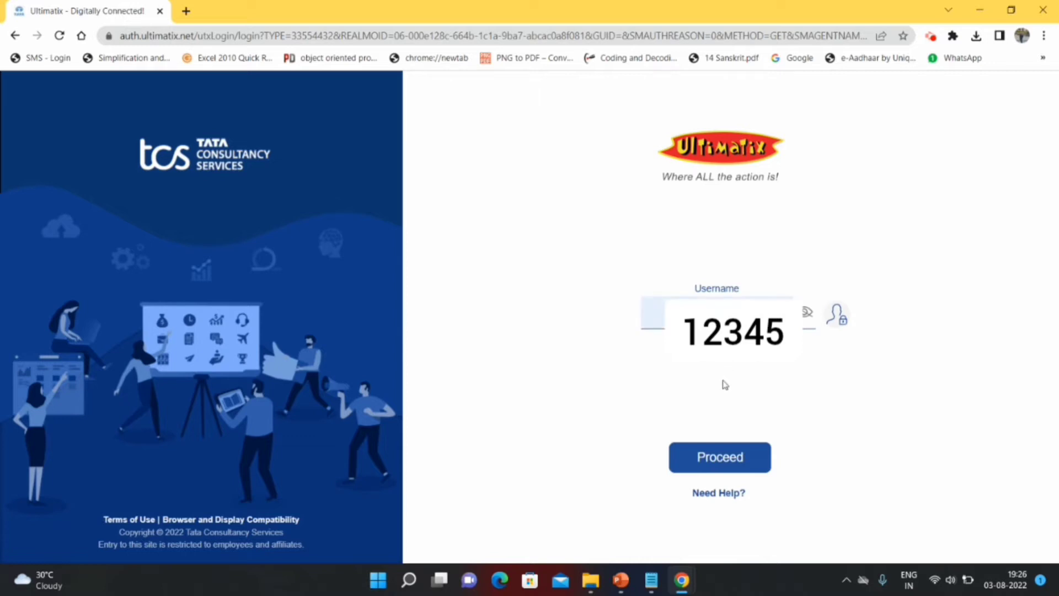
- Log in to Ultimatix with the employee number, choosing the Password method and entering the account password
left_click(721, 457)
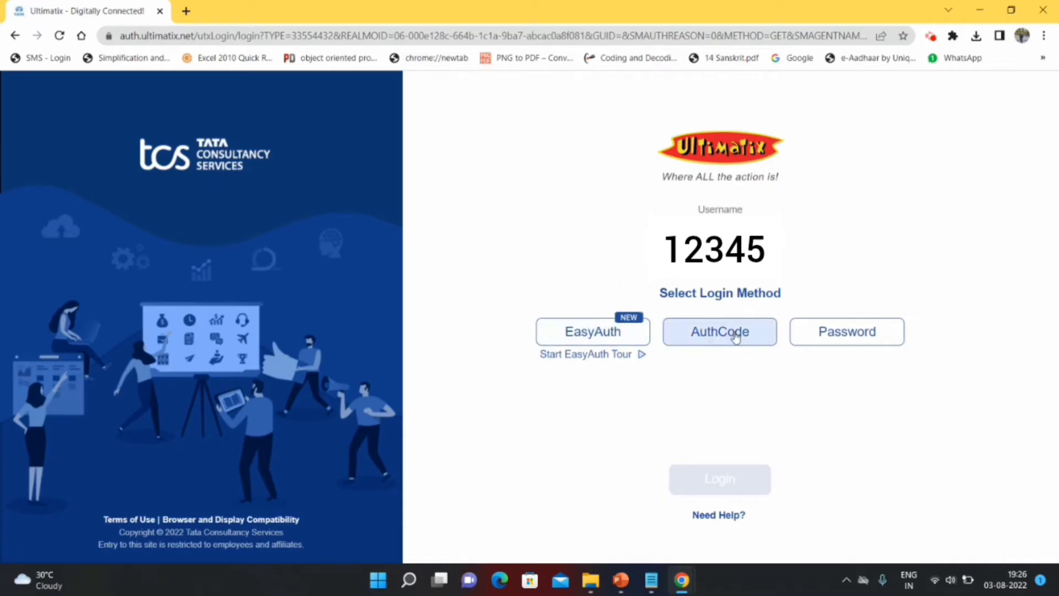
left_click(848, 341)
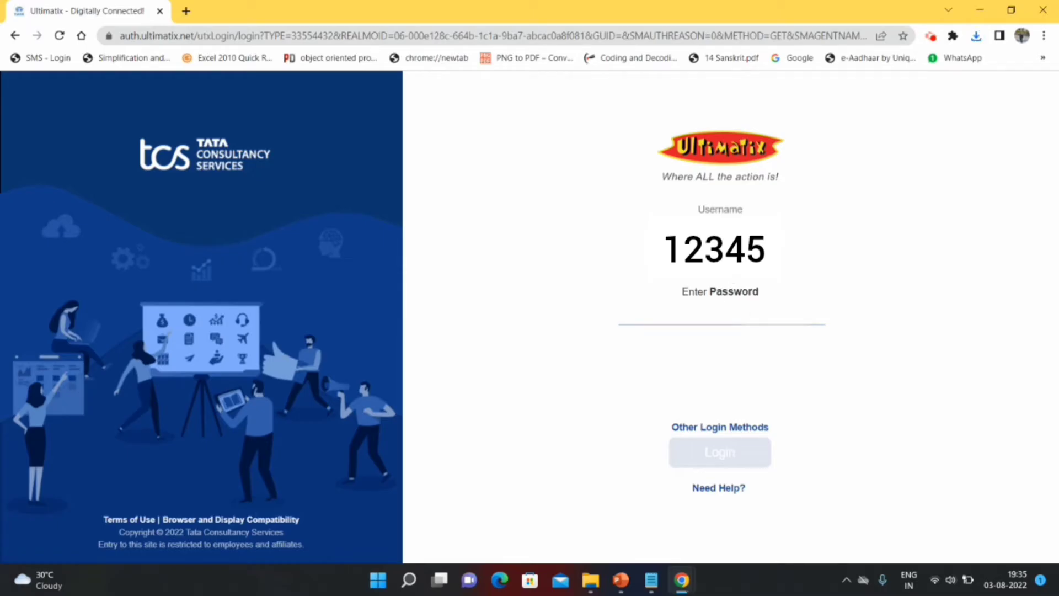
left_click(720, 315)
key("Caps_Lock")
key("Caps_Lock")
type("*******")
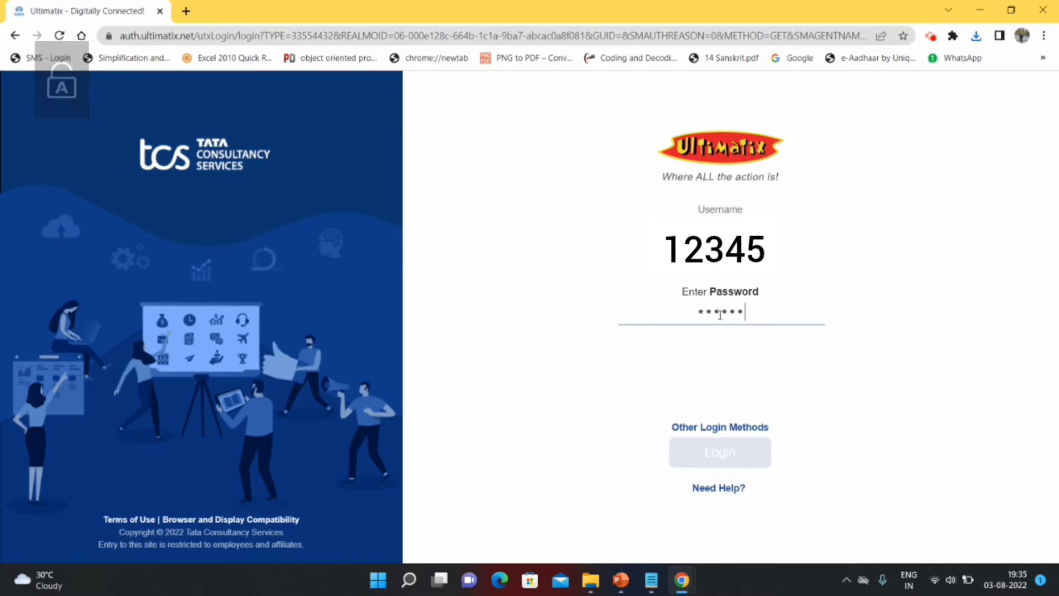
key("Caps_Lock")
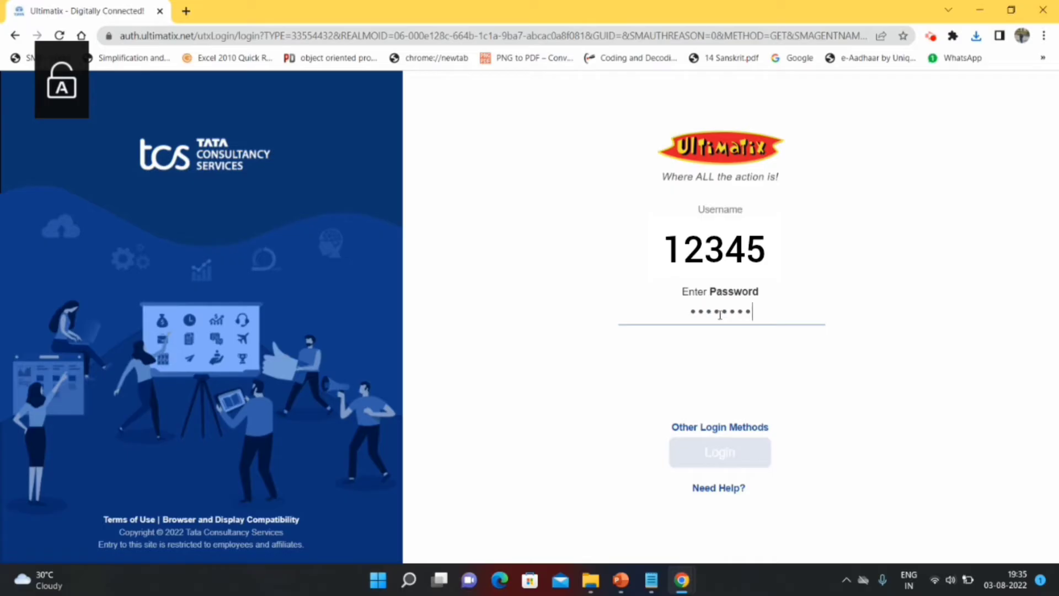
type("***")
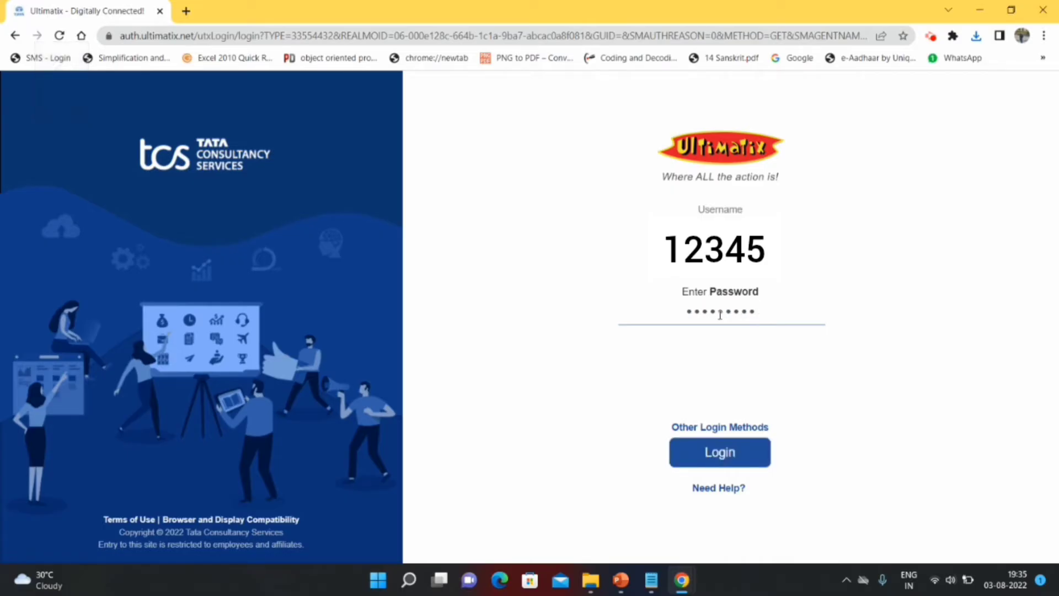
type("*********")
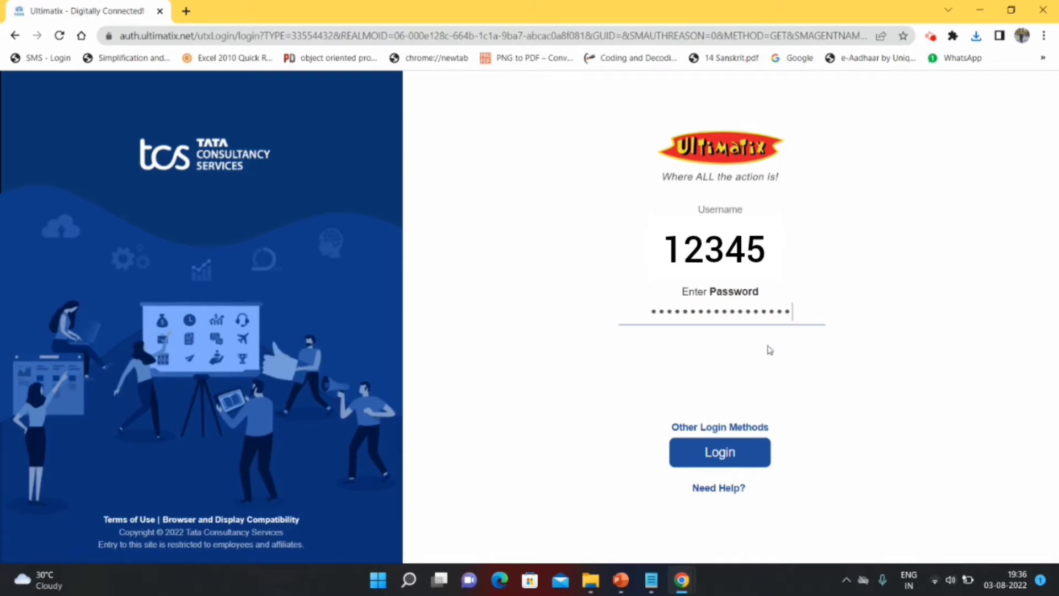
left_click(714, 451)
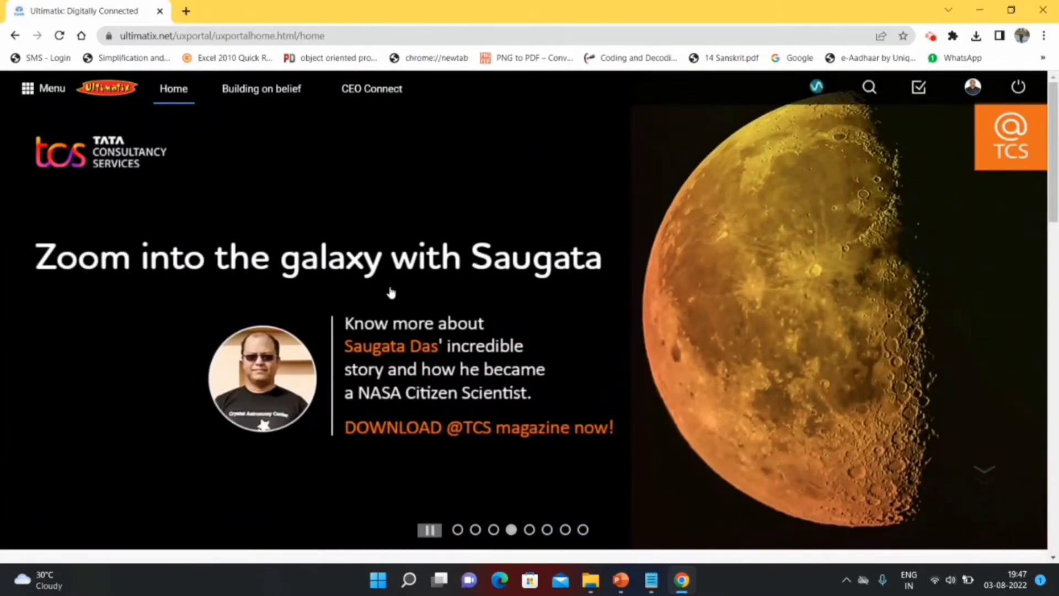
- Go to the Password Management page via the profile avatar dropdown
left_click(60, 95)
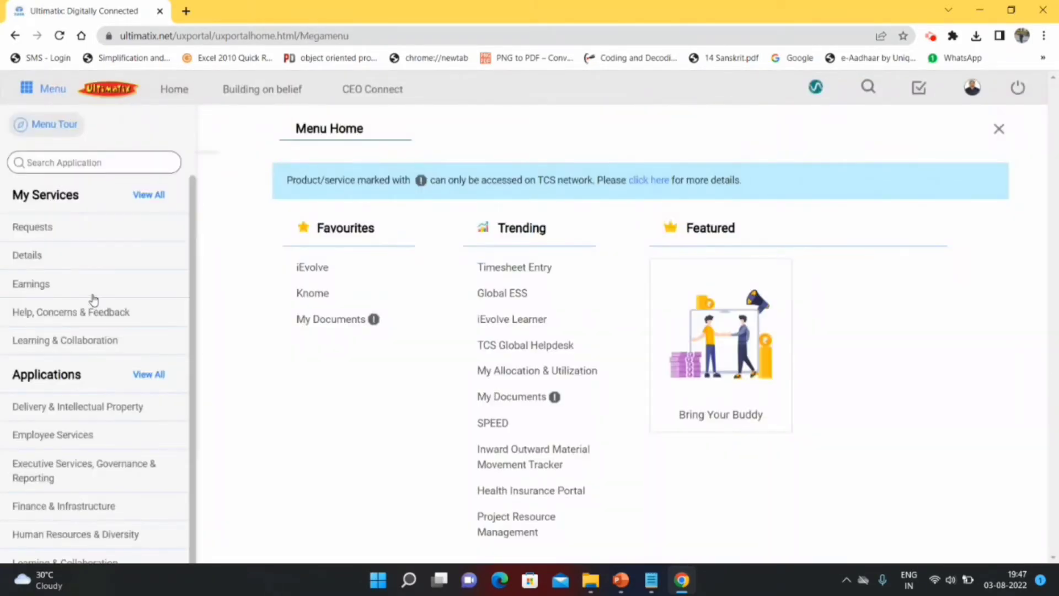
scroll(91, 302, "down", 2)
scroll(94, 301, "up", 2)
scroll(94, 299, "down", 2)
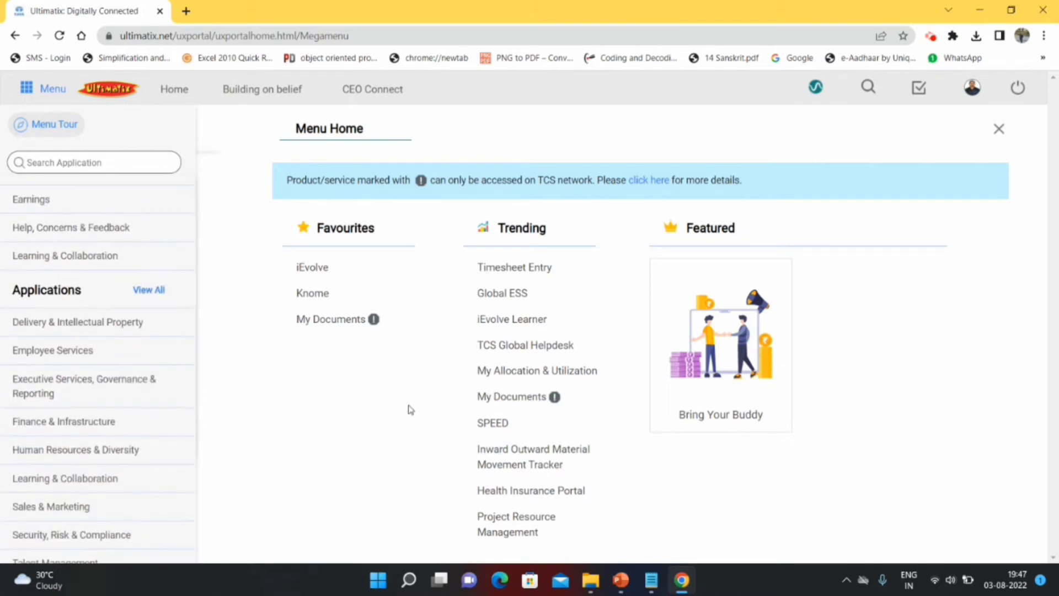
scroll(84, 359, "up", 2)
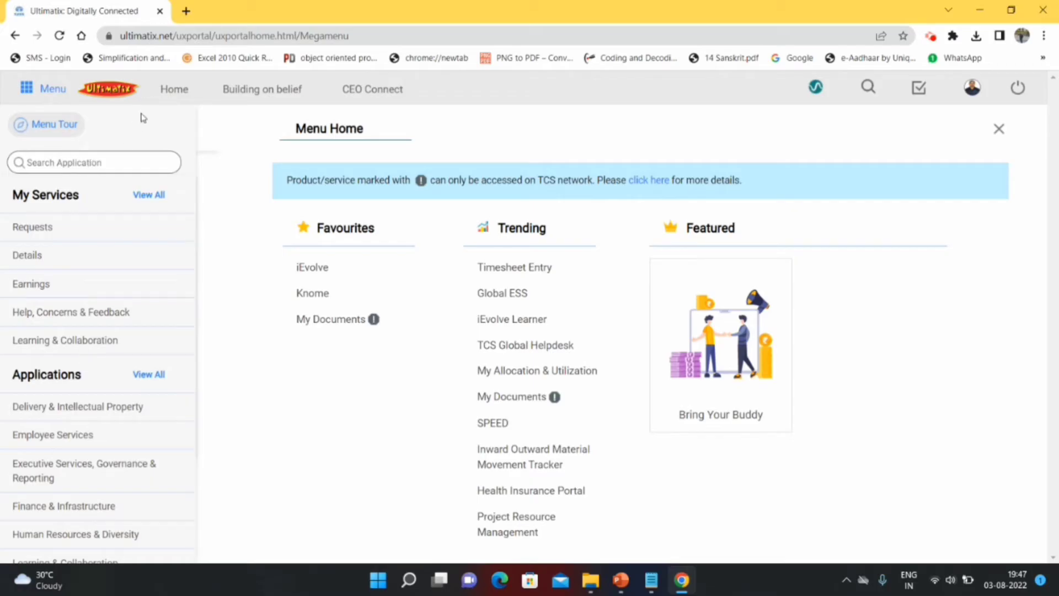
mouse_move(975, 98)
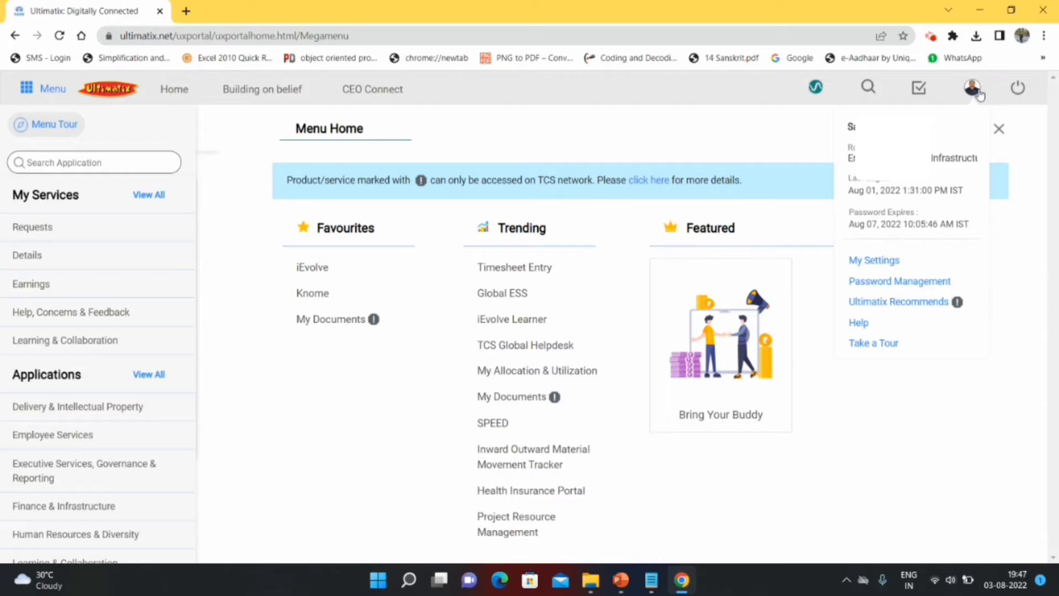
left_click(901, 283)
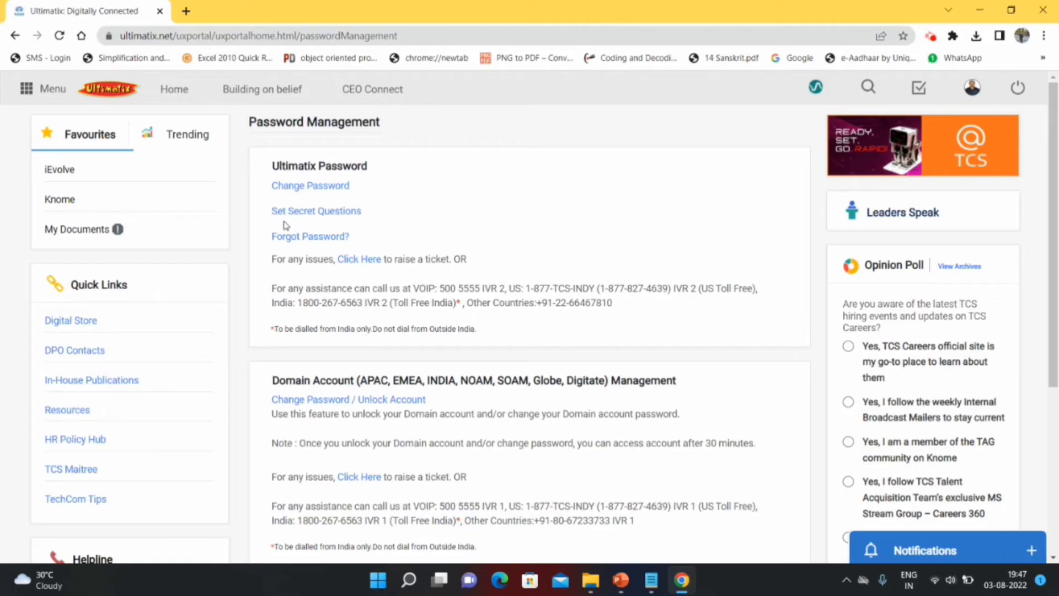
- Open the Change Password form under Ultimatix Password
scroll(384, 334, "down", 1)
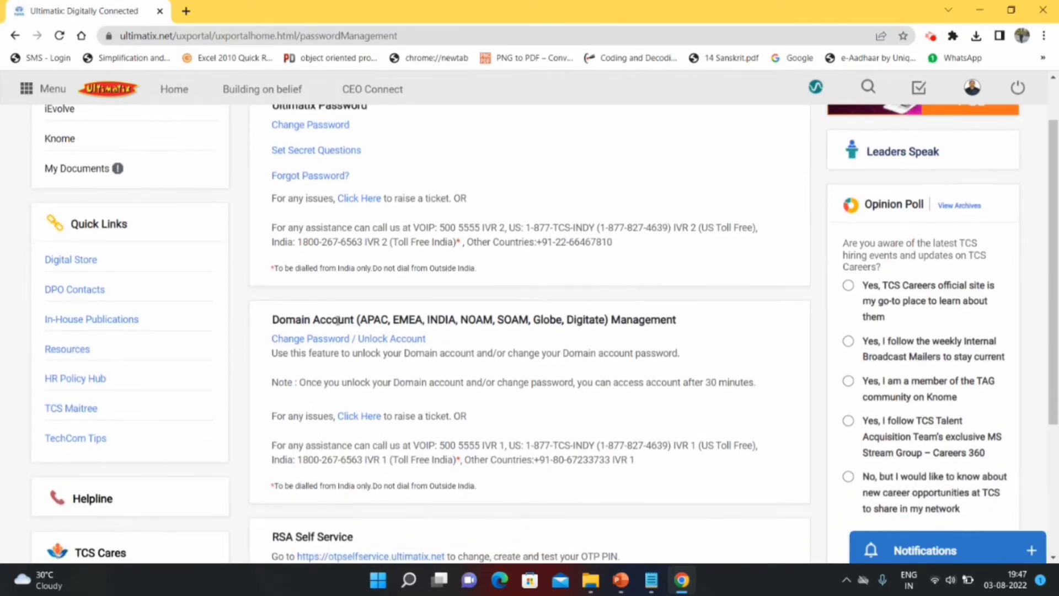
scroll(338, 320, "up", 1)
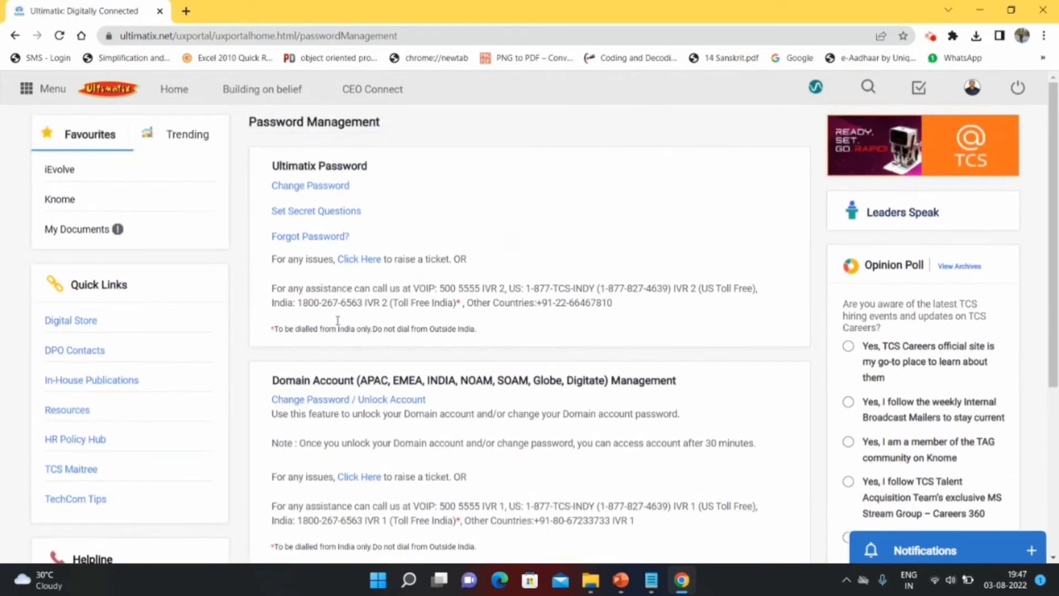
left_click(330, 188)
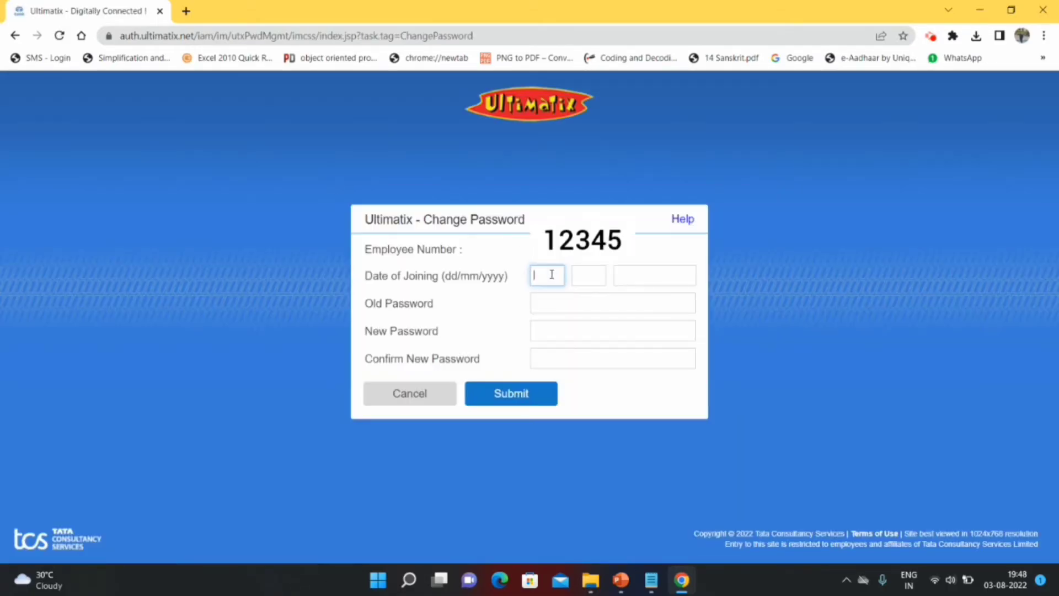
- Submit the date of joining, old password and new password twice, then acknowledge the success alert
left_click(551, 275)
type("••••••••")
key("Tab")
type("••••••••••••")
key("Tab")
type("••••••••••••")
key("Tab")
type("••••••••••••")
left_click(521, 401)
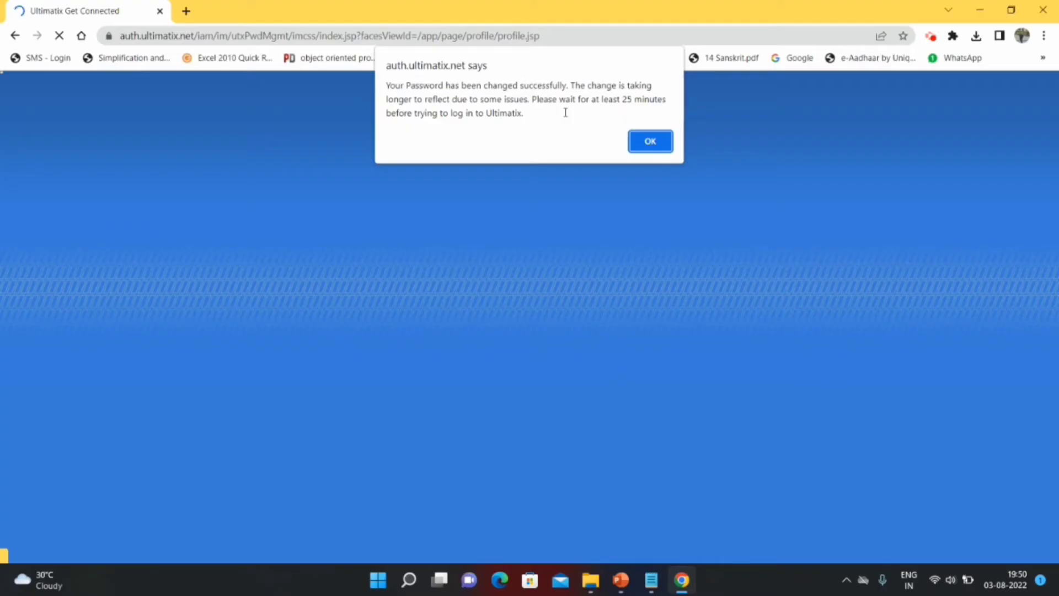
left_click(644, 142)
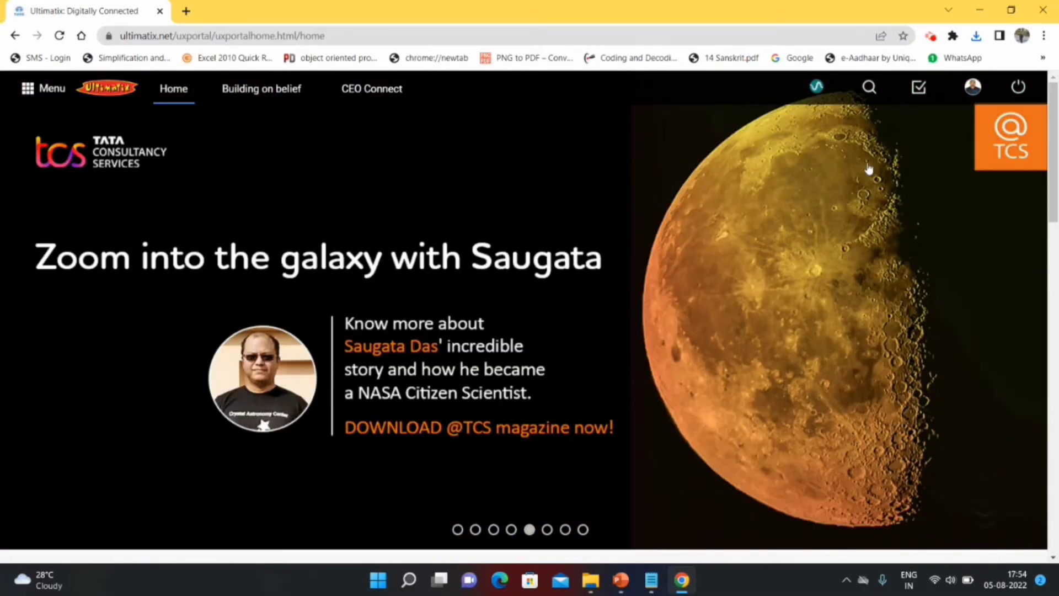
- Choose Password Management from the profile icon's dropdown
left_click(973, 89)
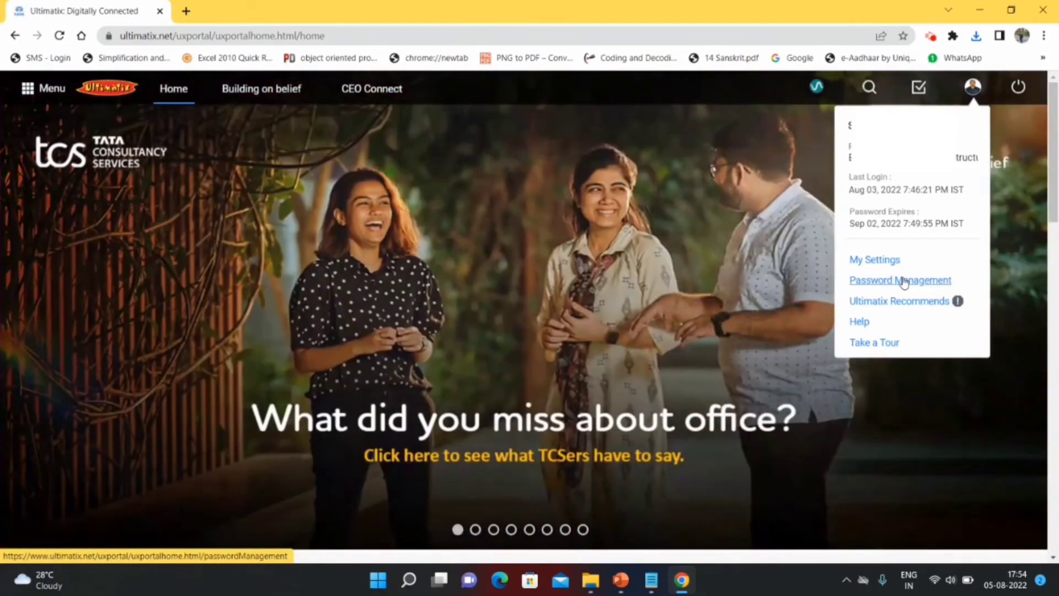
left_click(903, 281)
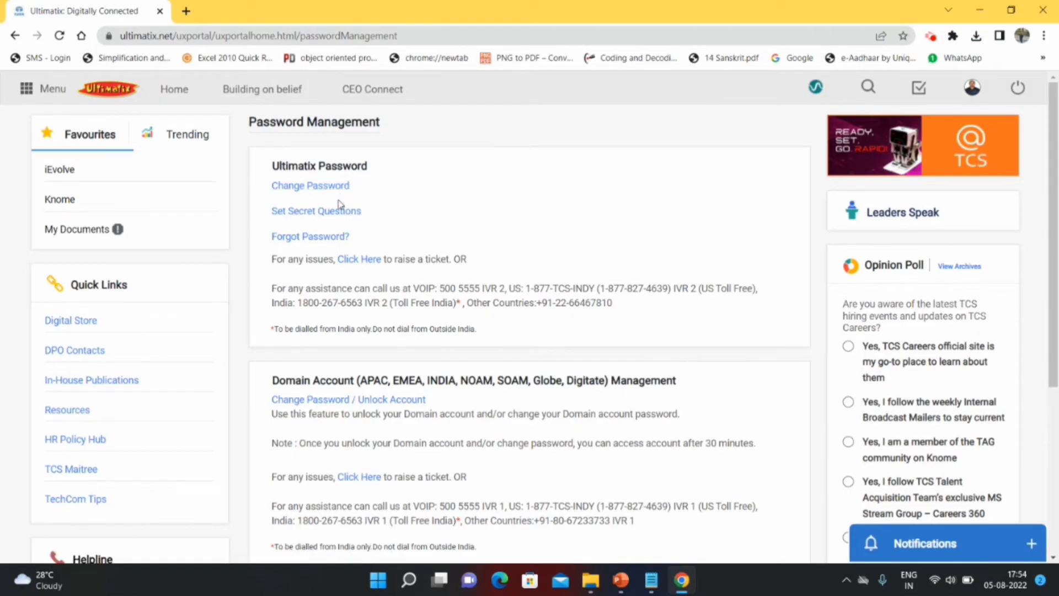
- Fill in five secret questions with answers under Set Secret Questions and proceed to password confirmation
left_click(339, 211)
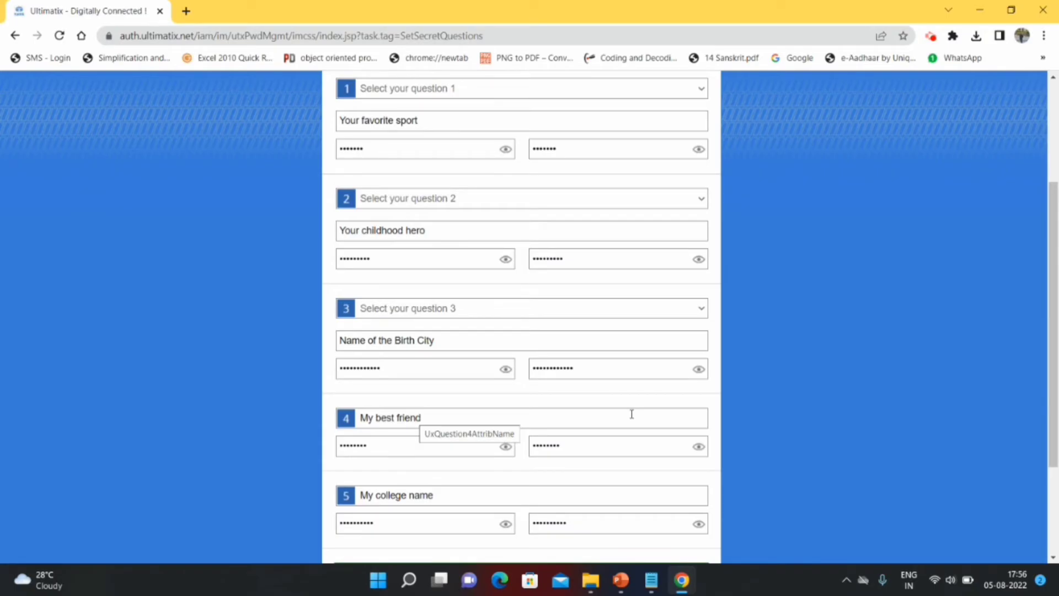
scroll(631, 414, "down", 2)
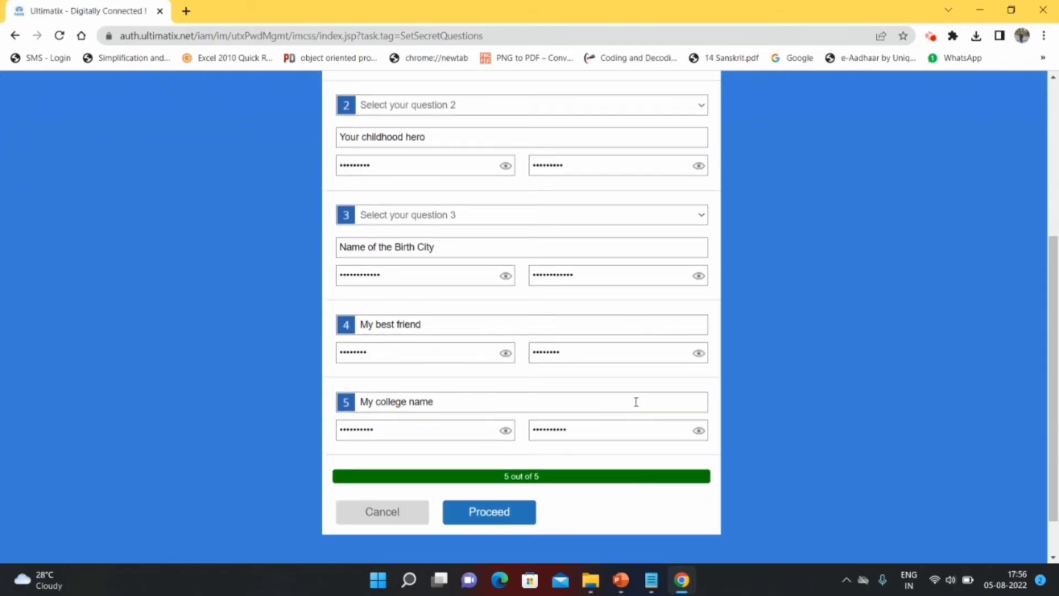
left_click(503, 515)
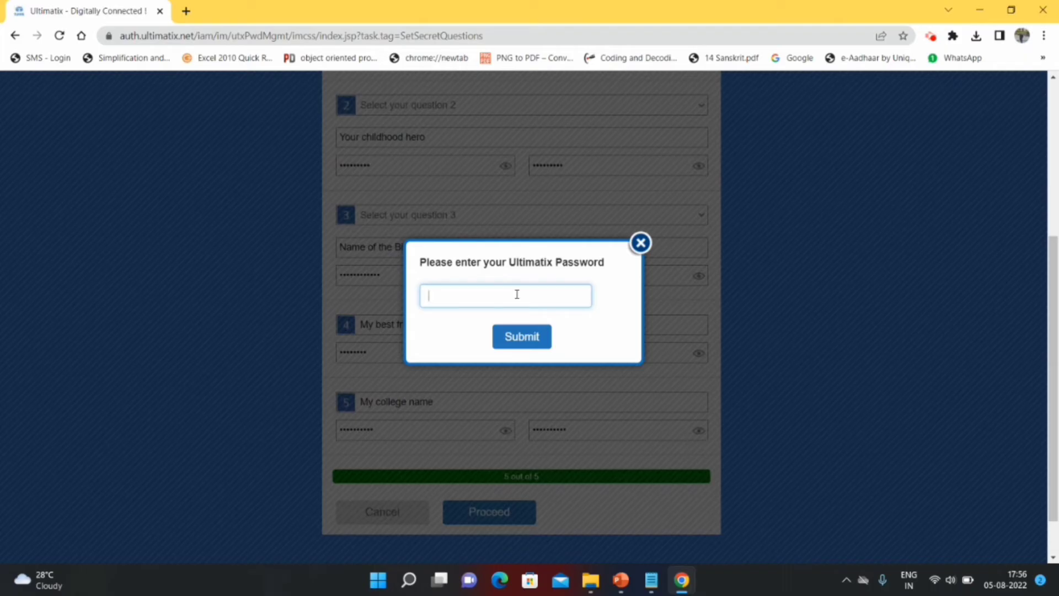
key("Caps_Lock")
- Enter the Ultimatix password in the popup and submit to save the secret questions
type("************")
left_click(515, 342)
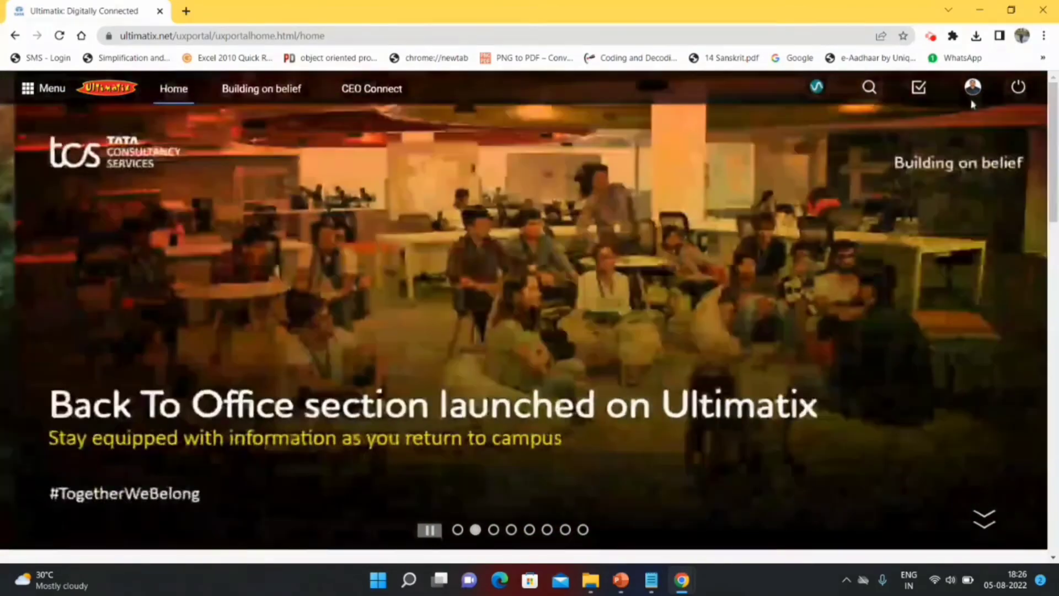
- Open Change Password / Unlock Account under Domain Account Management from the Password Management page
mouse_move(975, 99)
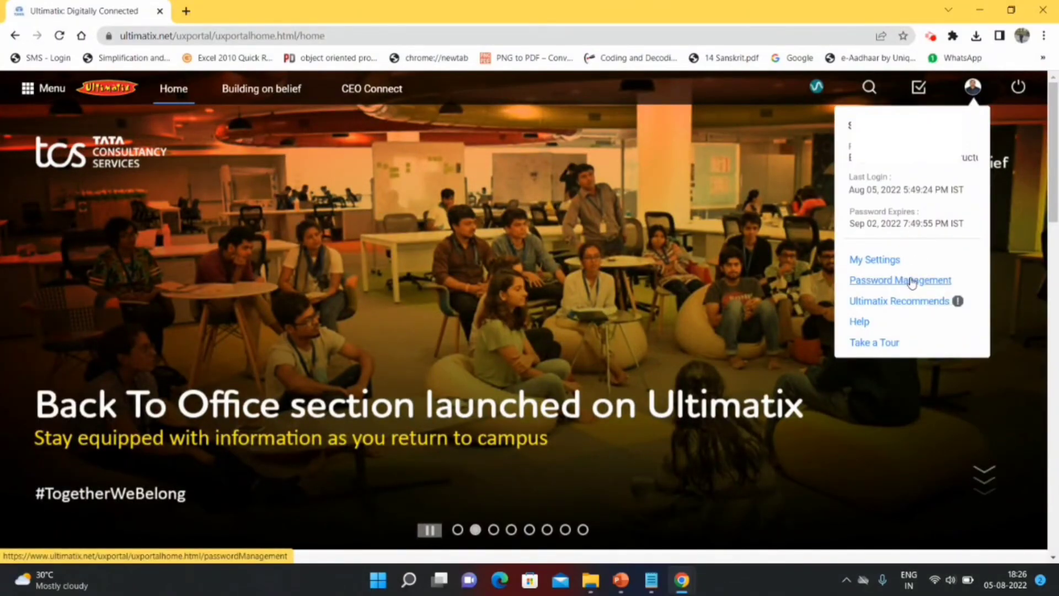
left_click(911, 282)
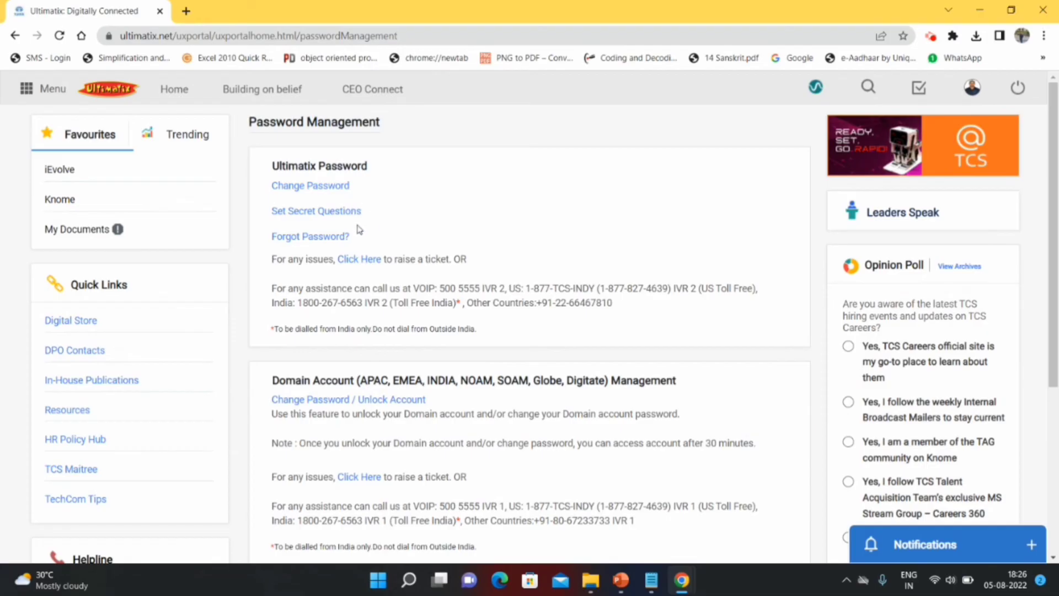
scroll(342, 331, "down", 1)
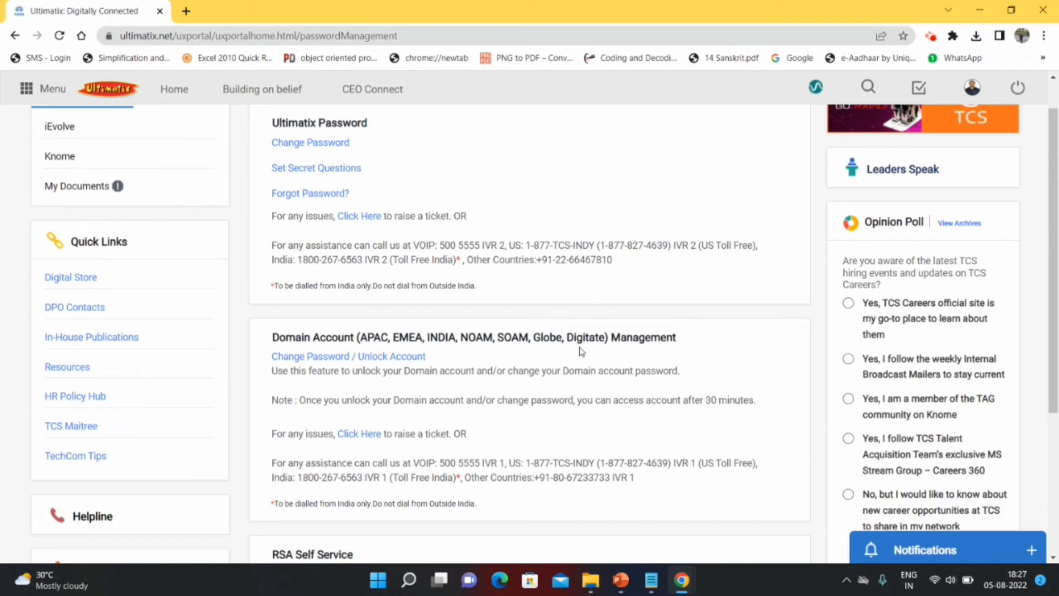
left_click(340, 364)
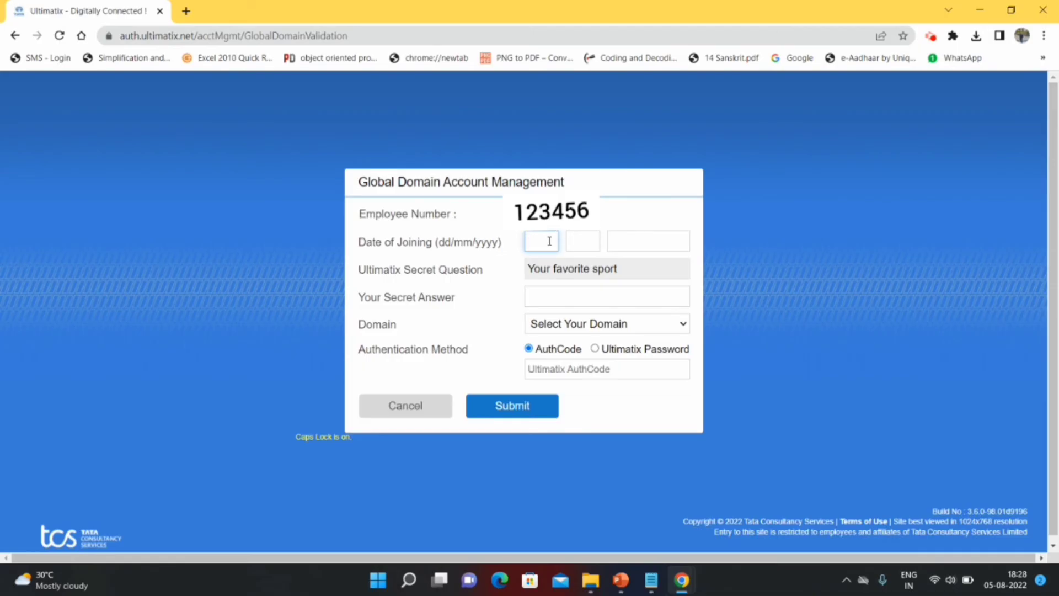
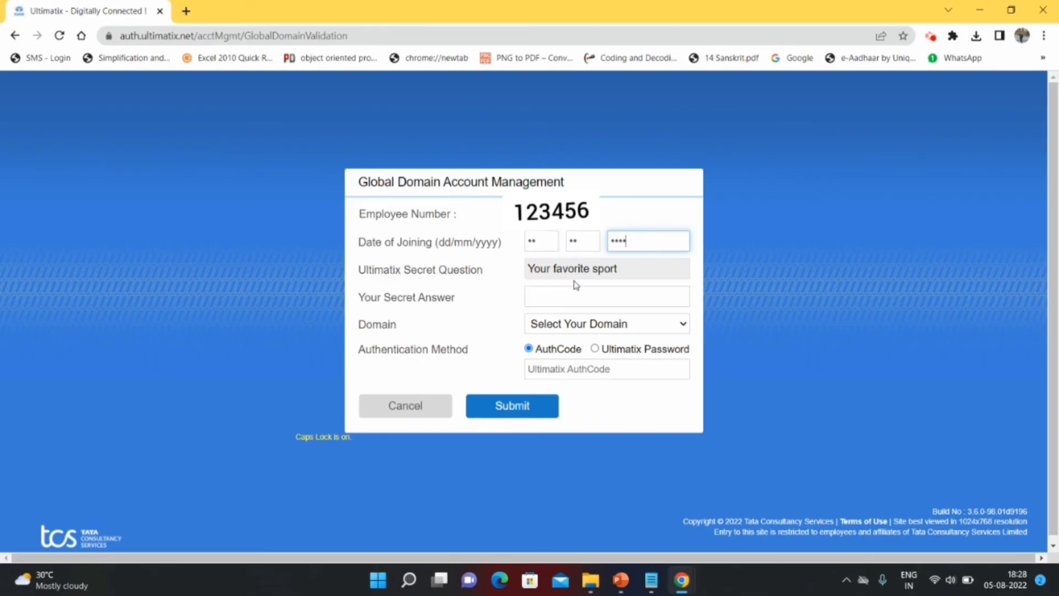
- Verify with the date of joining and secret answer, INDIA domain, and Ultimatix password authentication
left_click(568, 301)
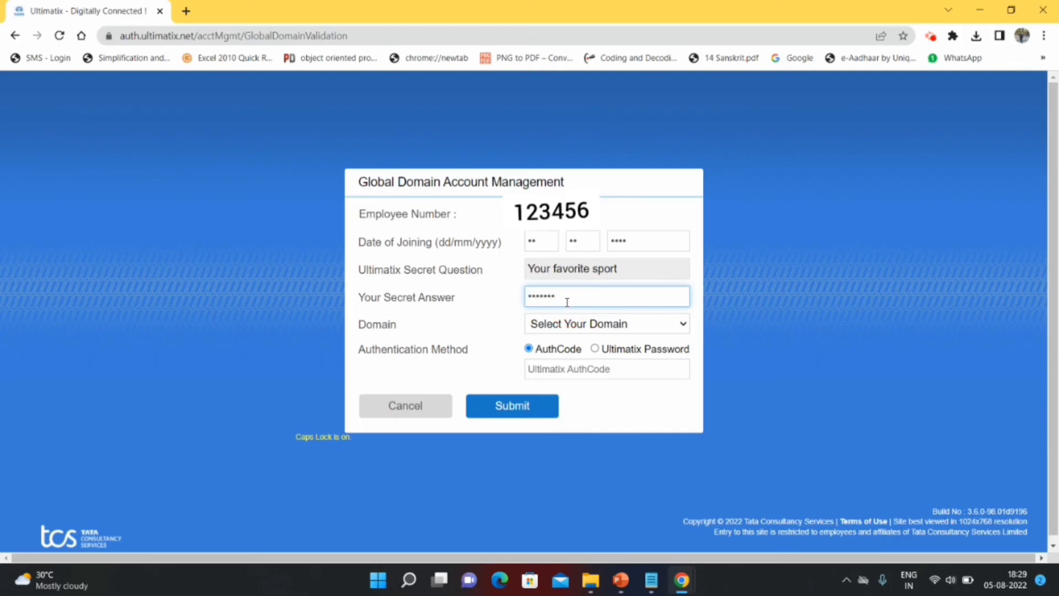
left_click(597, 325)
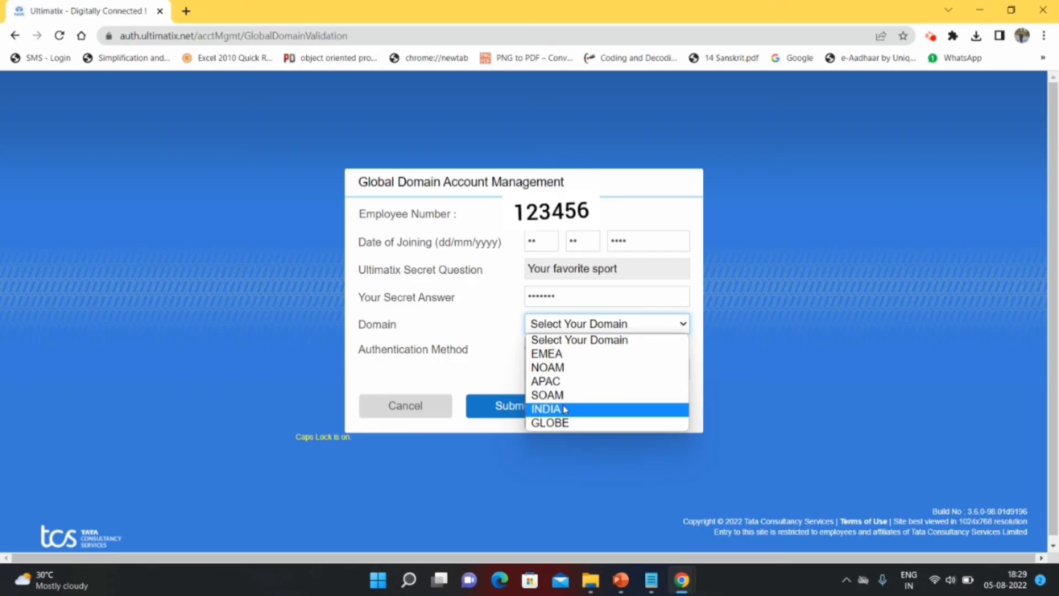
left_click(564, 409)
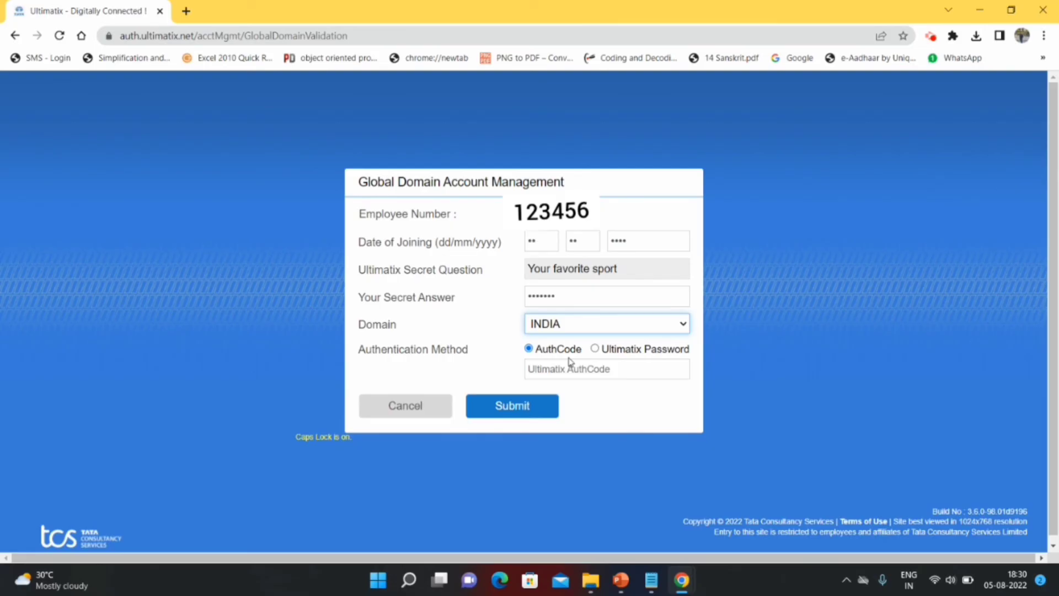
left_click(595, 349)
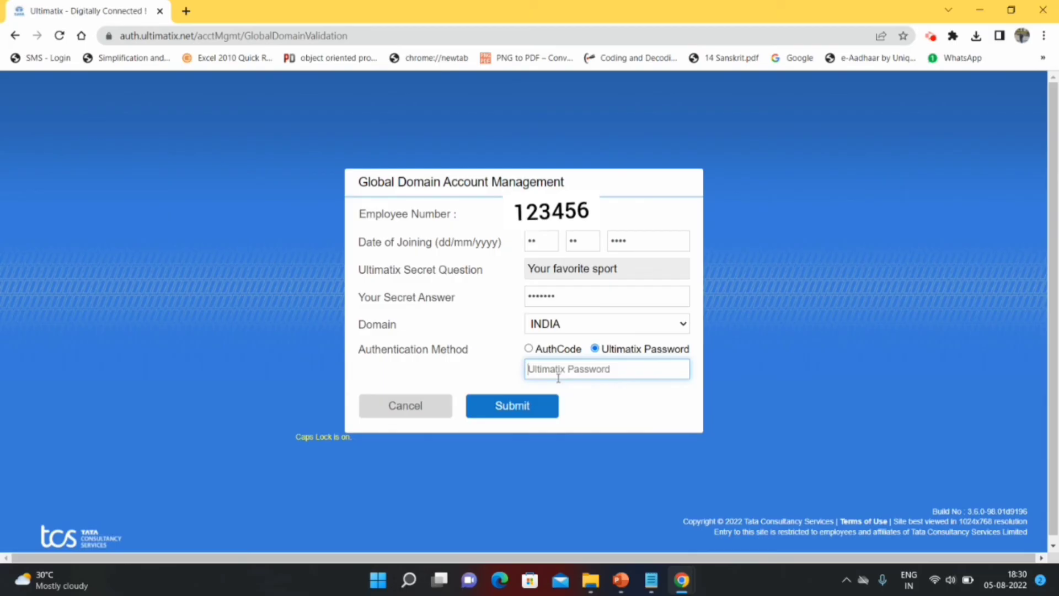
key("Caps_Lock")
type("************")
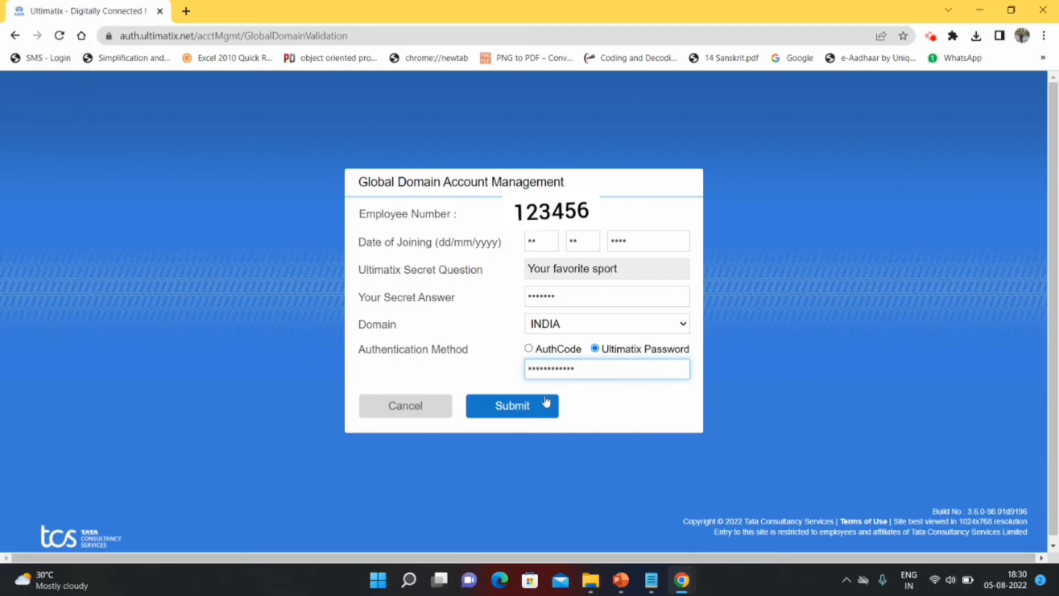
left_click(539, 408)
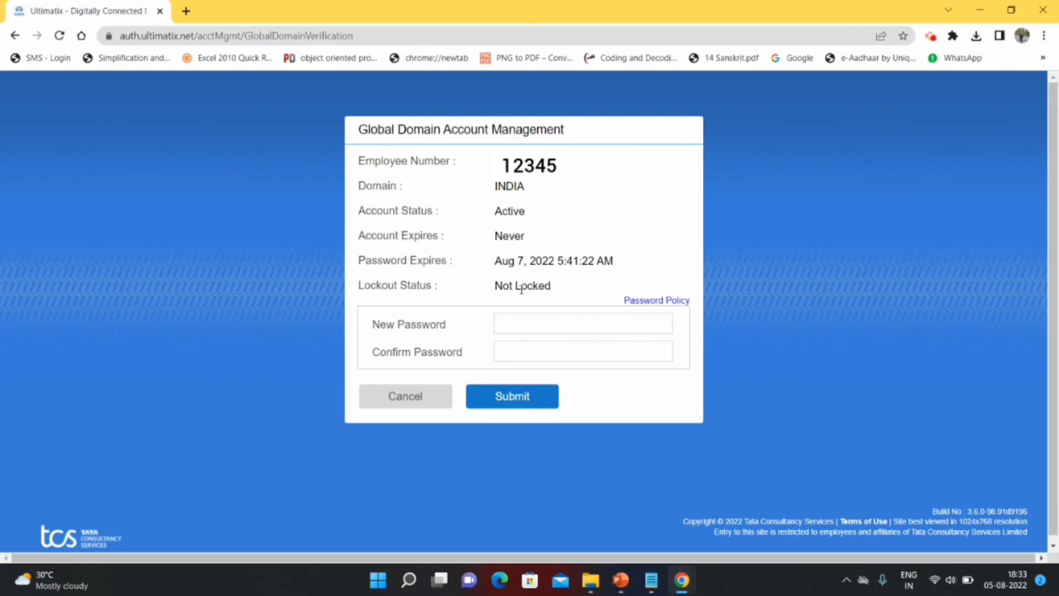
- Enter the new domain password in New and Confirm Password fields and submit
left_click(529, 322)
type("************")
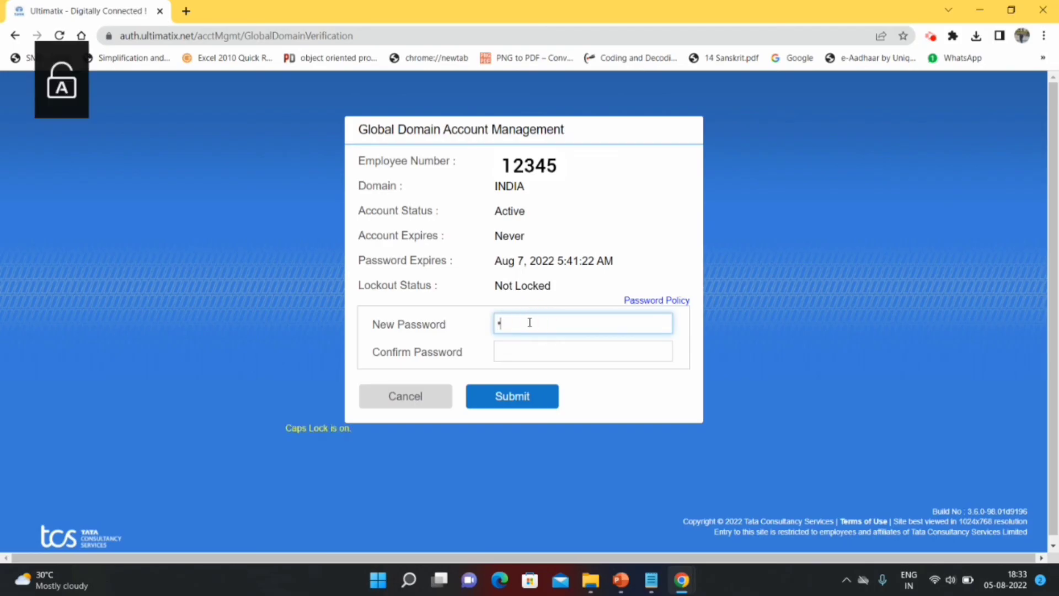
left_click(527, 345)
type("************")
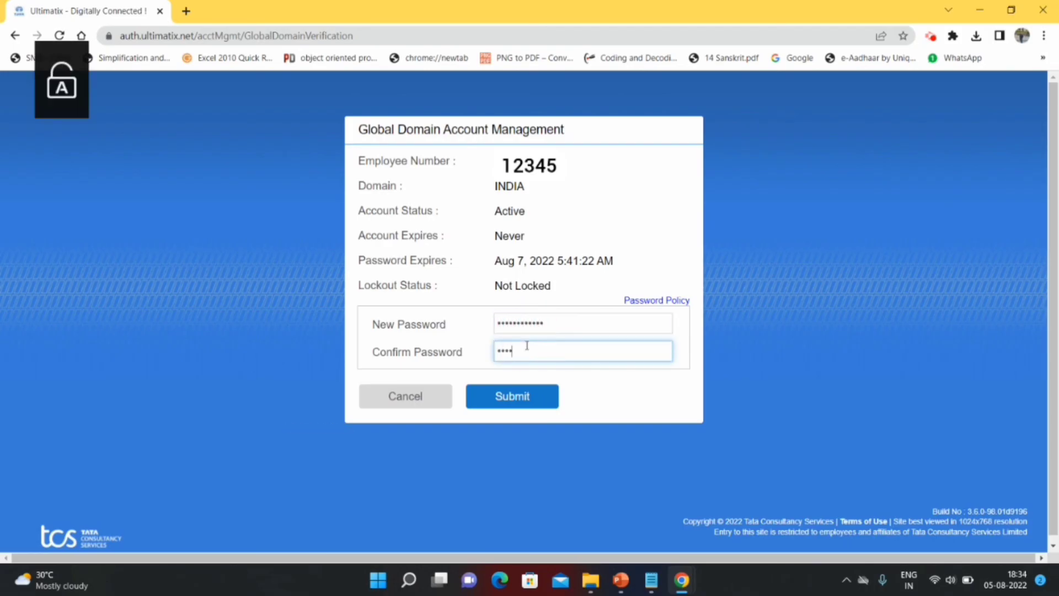
left_click(512, 397)
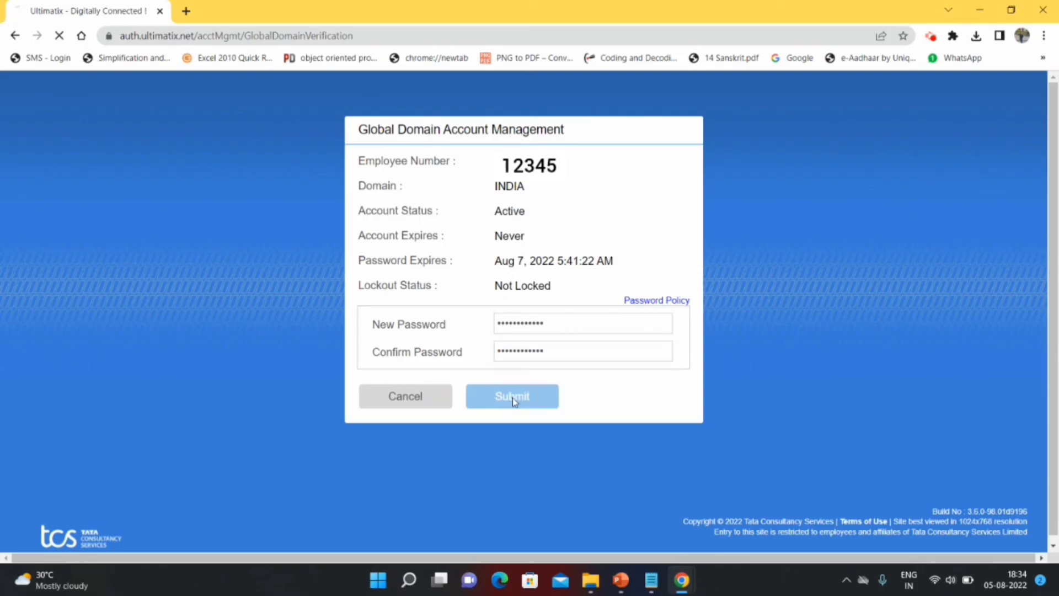